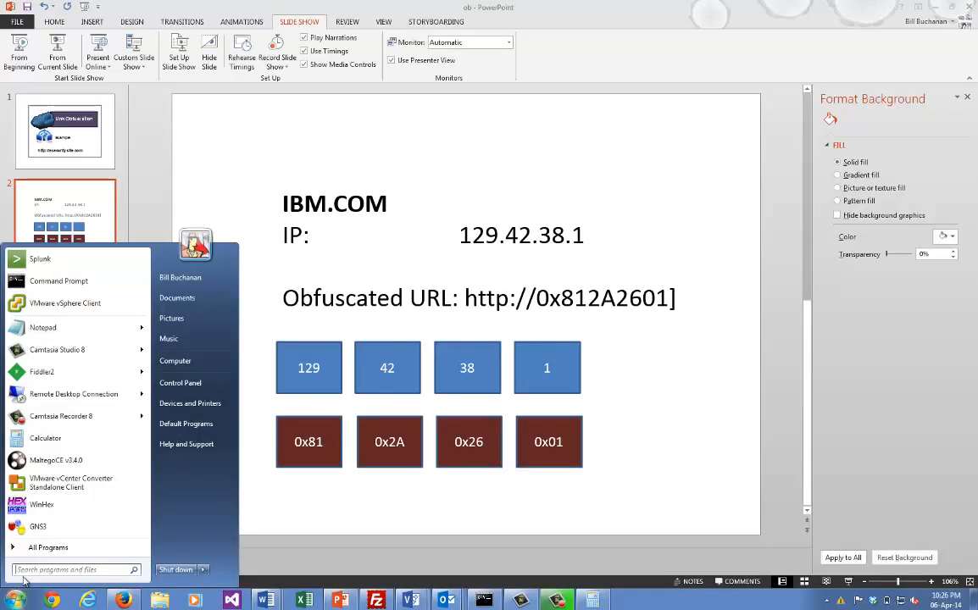
{"action": "type", "text": "calc"}
- Launch Windows Calculator and switch it to Programmer mode
{"action": "key", "text": "Return"}
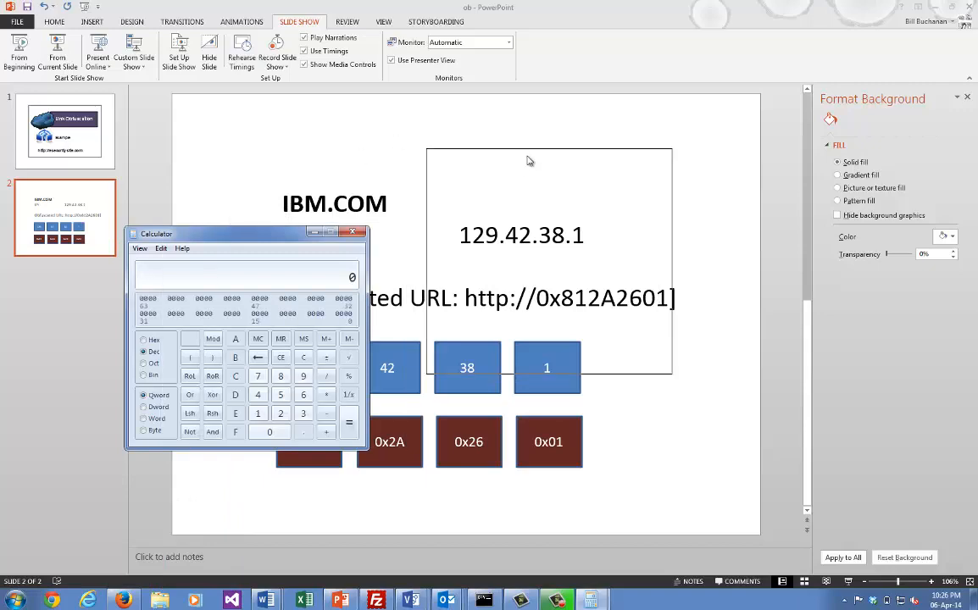
{"action": "left_click_drag", "start_coordinate": [226, 234], "coordinate": [724, 96]}
{"action": "left_click", "coordinate": [638, 112]}
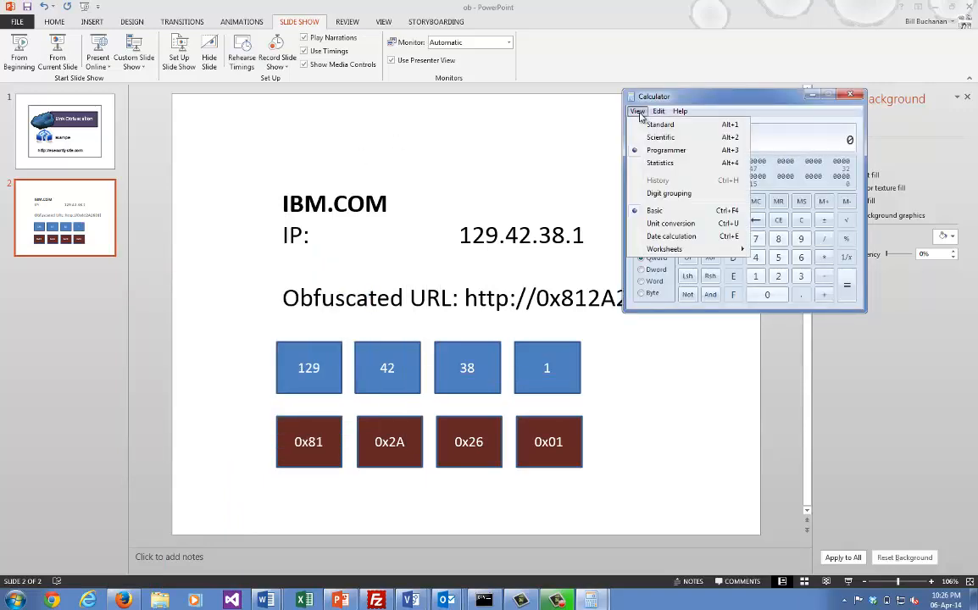
{"action": "left_click", "coordinate": [660, 151]}
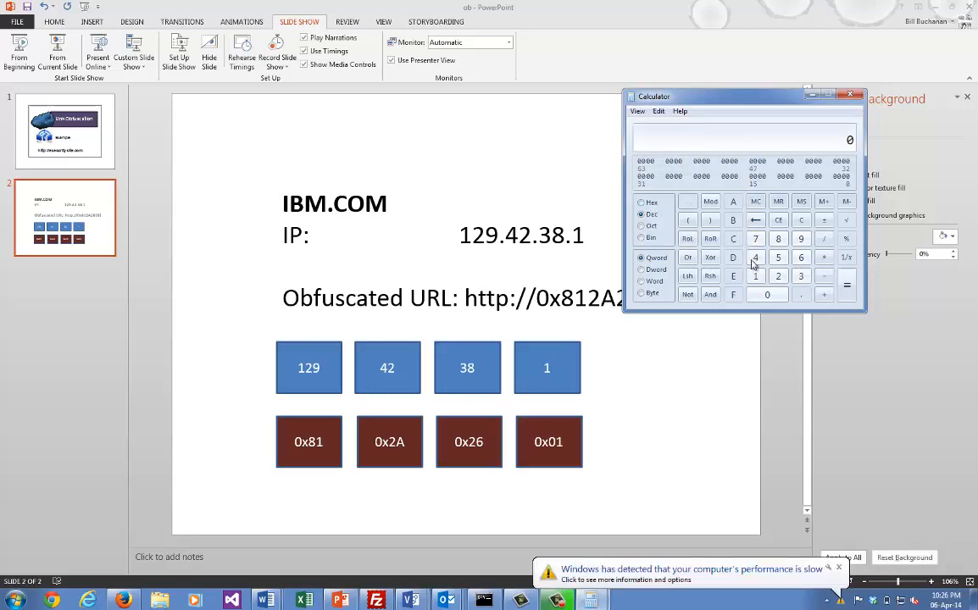
{"action": "left_click", "coordinate": [839, 568]}
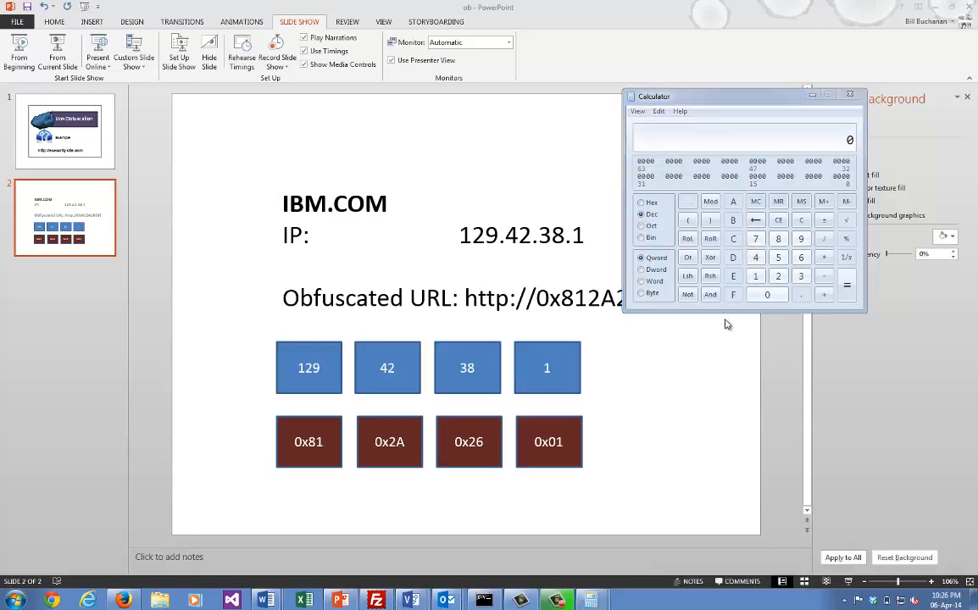
- Convert 129 to hexadecimal 81, then return to decimal
{"action": "left_click", "coordinate": [755, 276]}
{"action": "left_click", "coordinate": [778, 276]}
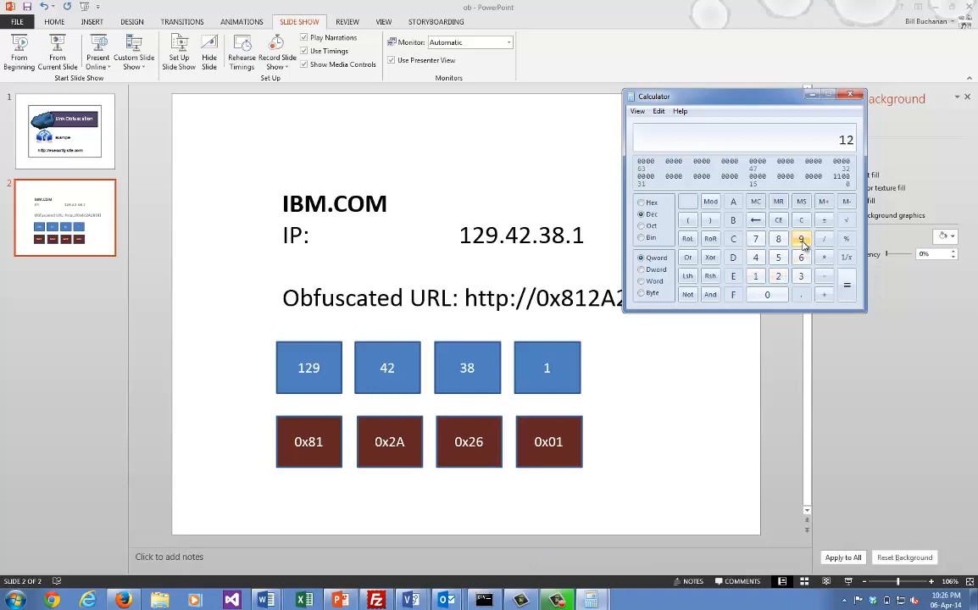
{"action": "left_click", "coordinate": [801, 238]}
{"action": "left_click", "coordinate": [641, 203]}
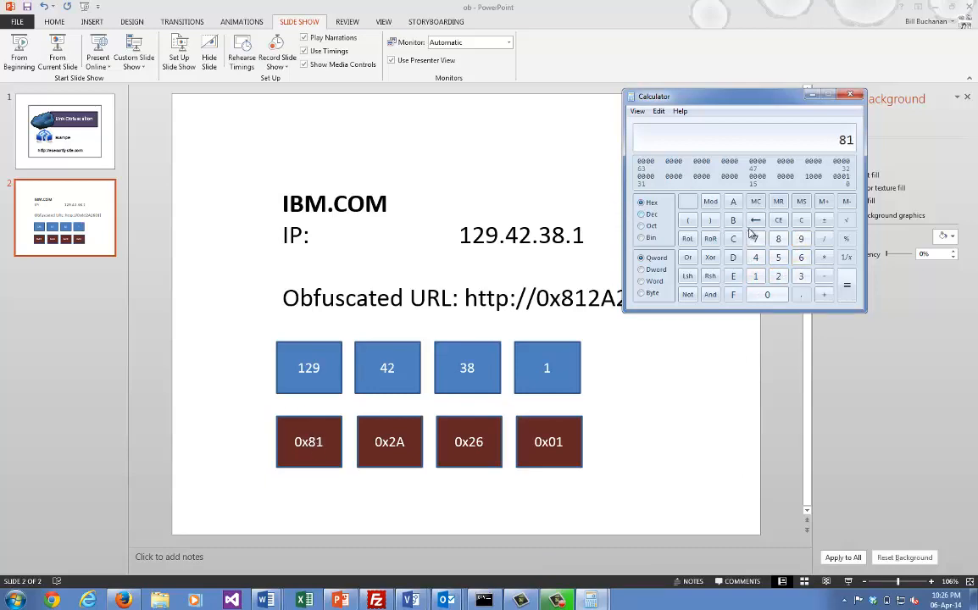
{"action": "left_click", "coordinate": [642, 215]}
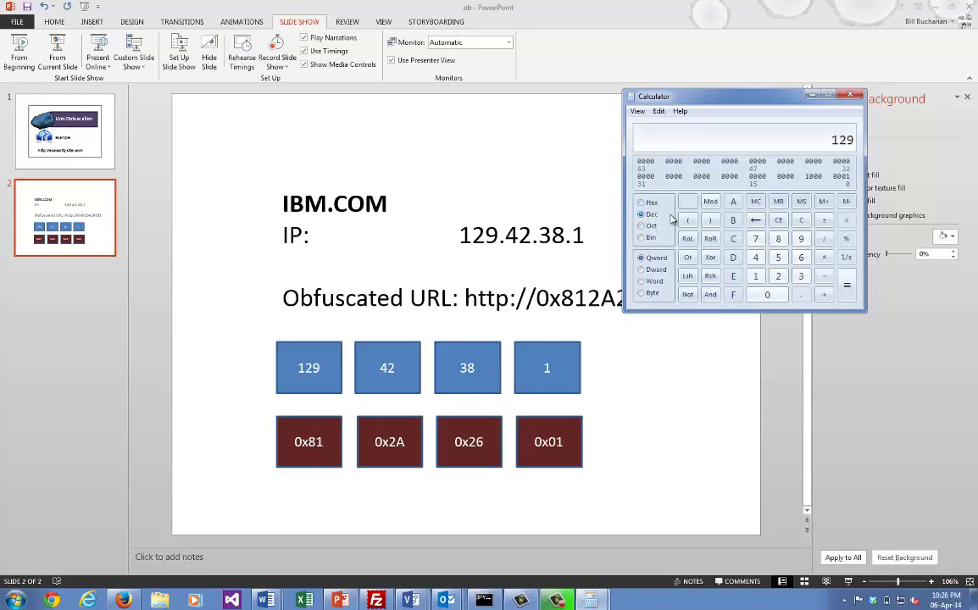
- Convert 42 to hexadecimal 2A, then return to decimal
{"action": "left_click", "coordinate": [755, 257]}
{"action": "left_click", "coordinate": [778, 277]}
{"action": "left_click", "coordinate": [641, 204]}
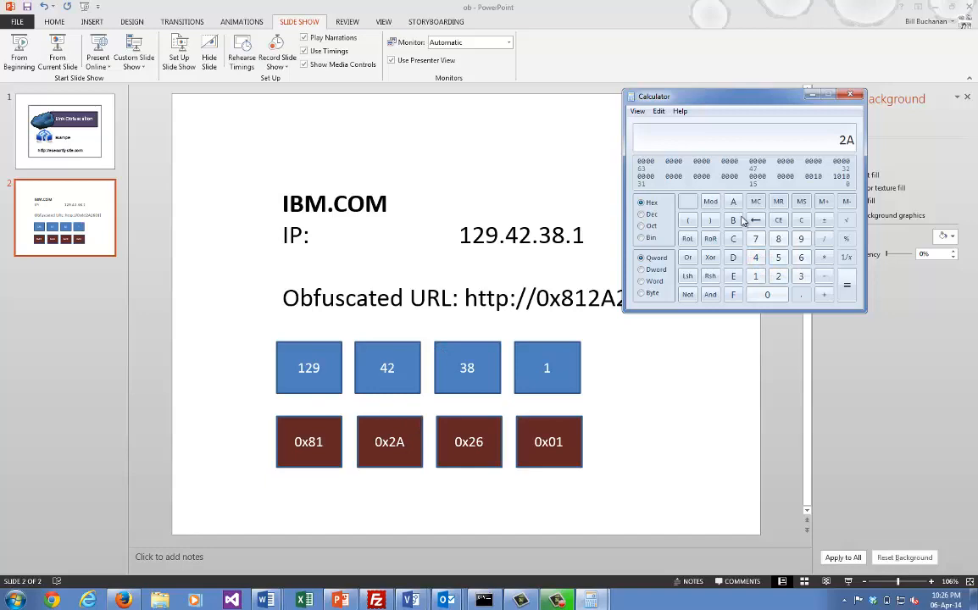
{"action": "left_click", "coordinate": [642, 216]}
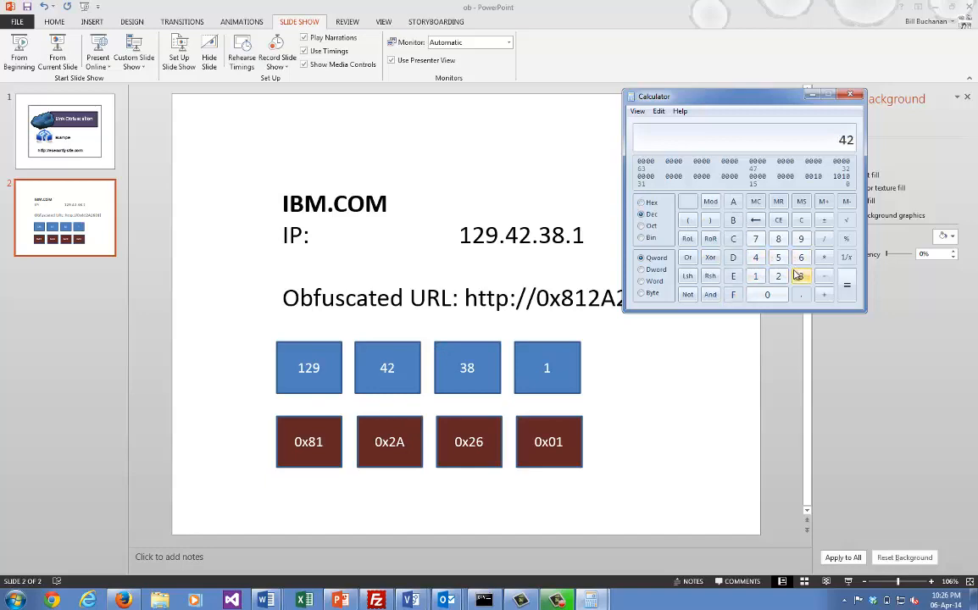
- Convert 38 to hexadecimal 26 and close the calculator
{"action": "left_click", "coordinate": [801, 276]}
{"action": "left_click", "coordinate": [778, 238]}
{"action": "left_click", "coordinate": [641, 204]}
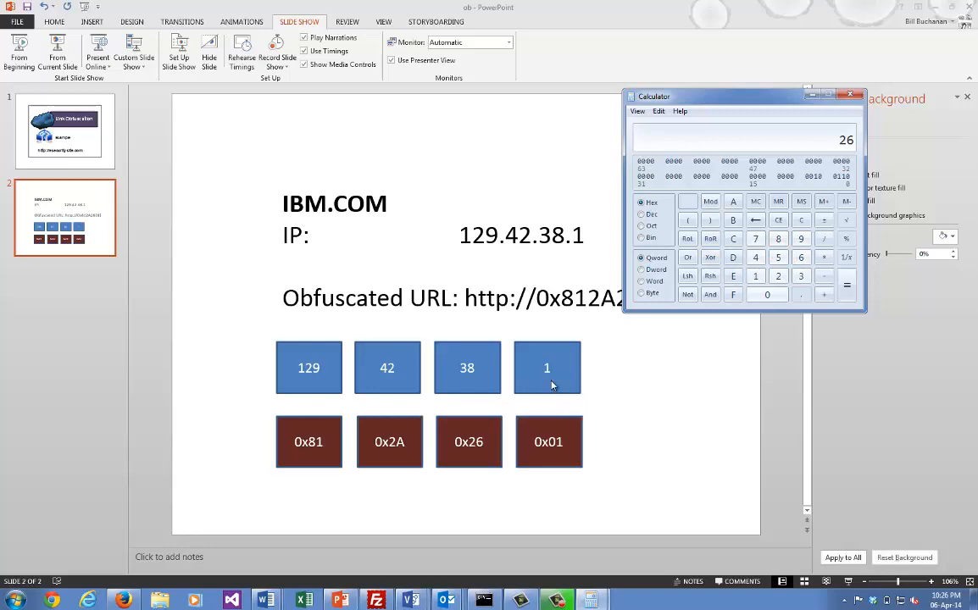
{"action": "left_click", "coordinate": [598, 455]}
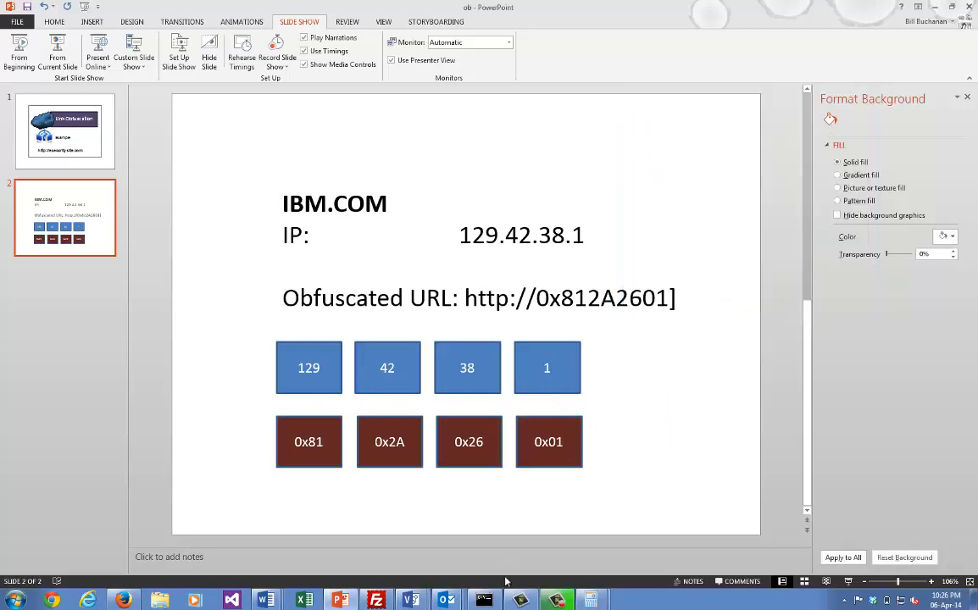
- Show the nslookup result resolving ibm.com to 129.42.38.1 and move the console aside
{"action": "left_click", "coordinate": [483, 600]}
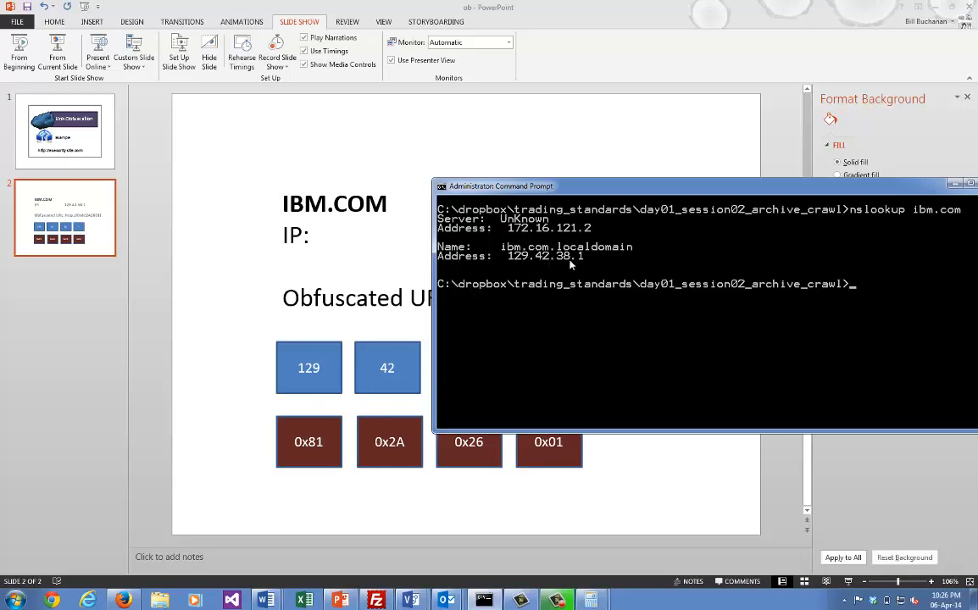
{"action": "left_click_drag", "start_coordinate": [540, 185], "coordinate": [847, 161]}
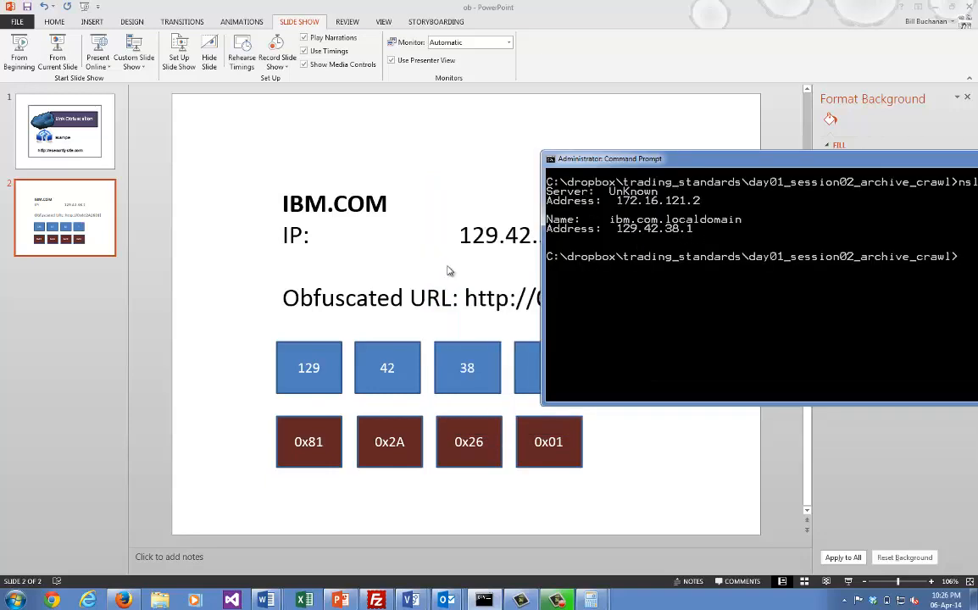
{"action": "left_click", "coordinate": [577, 298]}
{"action": "double_click", "coordinate": [577, 297]}
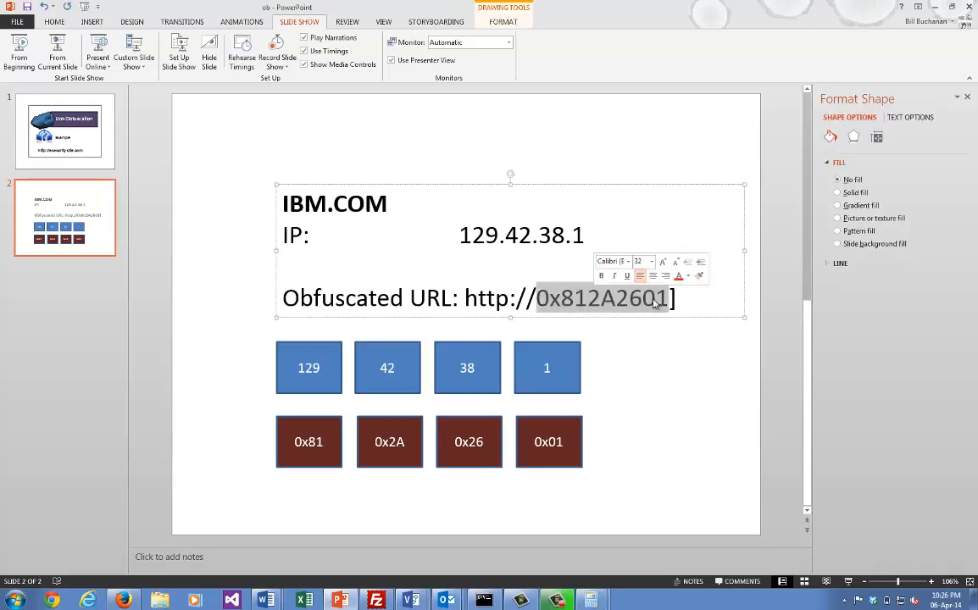
{"action": "key", "text": "shift+Left"}
{"action": "key", "text": "shift+Left"}
{"action": "key", "text": "shift+Left"}
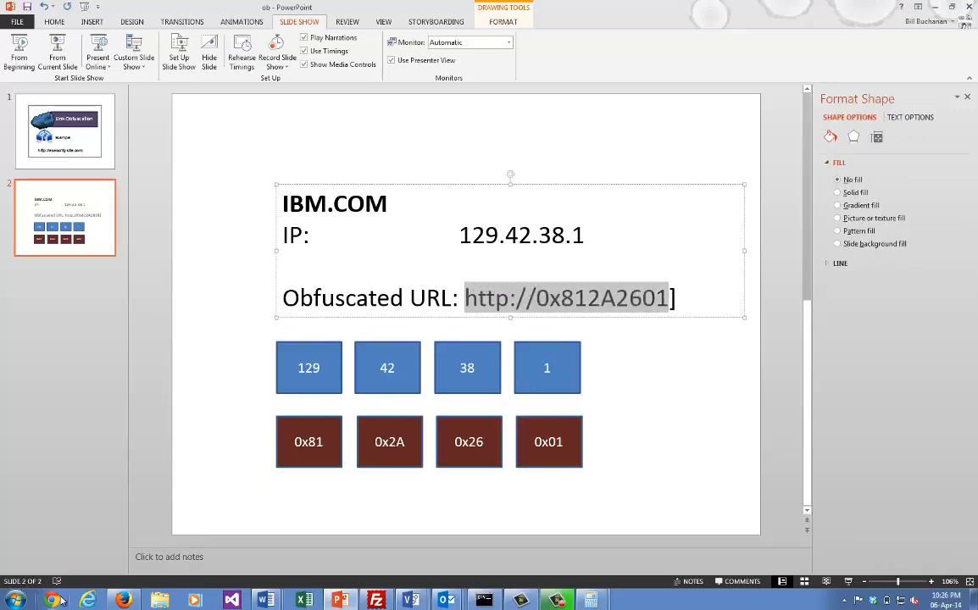
{"action": "left_click", "coordinate": [122, 600]}
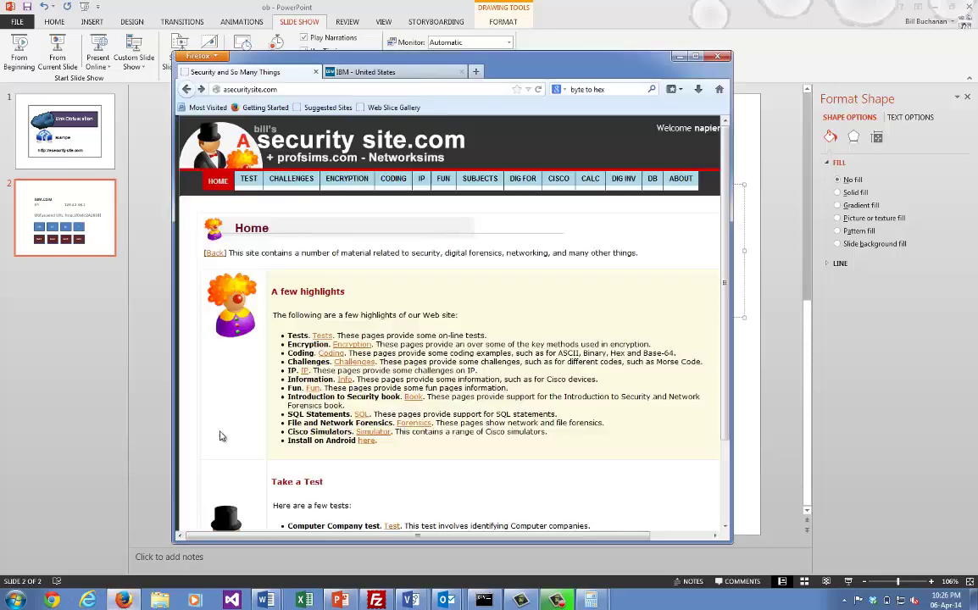
{"action": "left_click", "coordinate": [407, 71]}
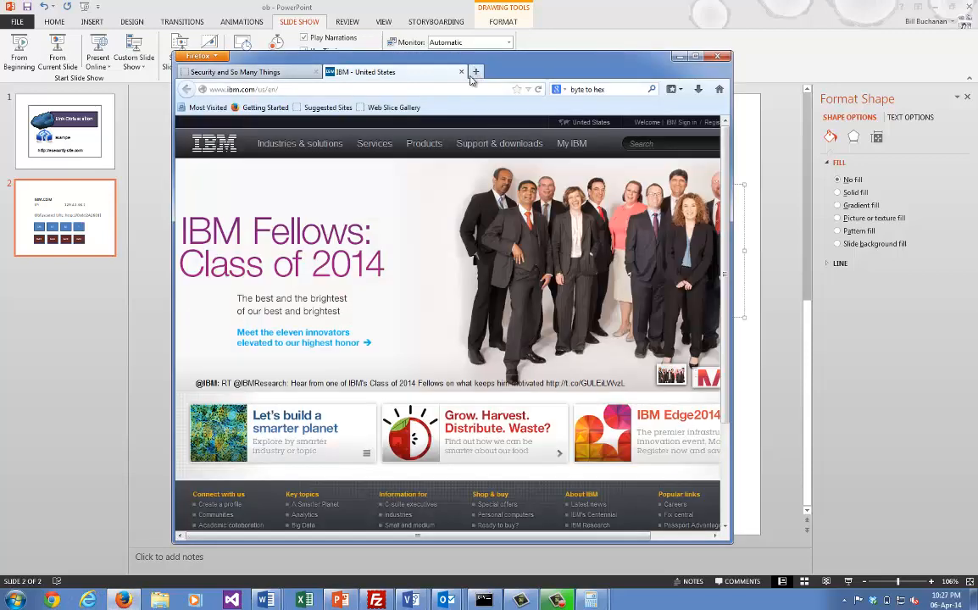
{"action": "left_click", "coordinate": [475, 71]}
{"action": "type", "text": "http://0x812a2601"}
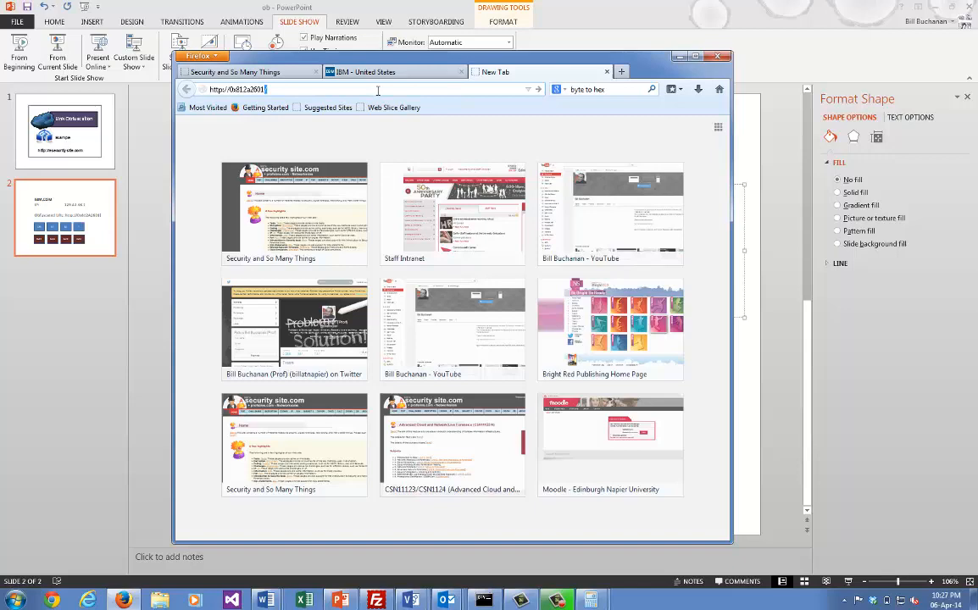
{"action": "type", "text": "/"}
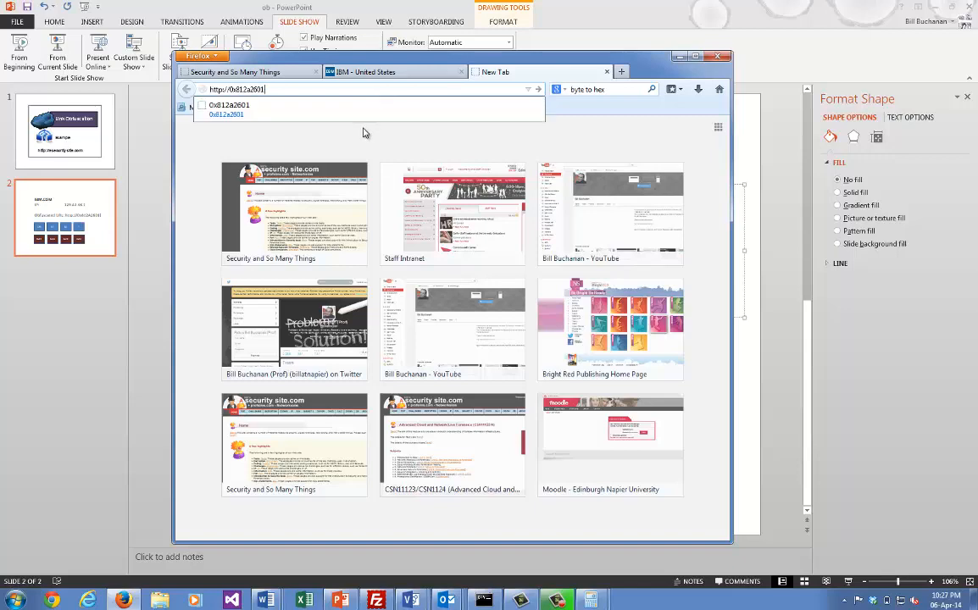
{"action": "key", "text": "BackSpace"}
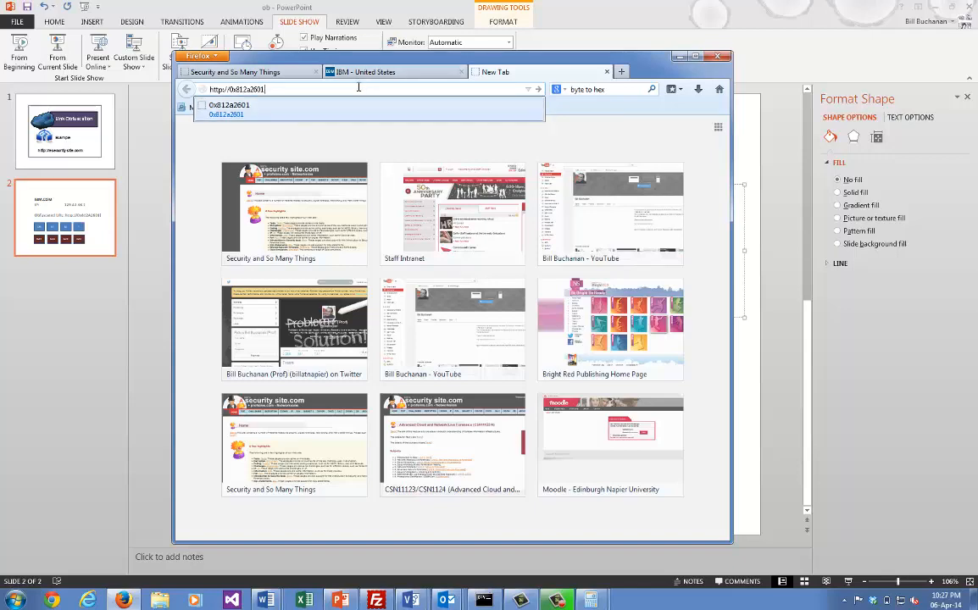
{"action": "key", "text": "Return"}
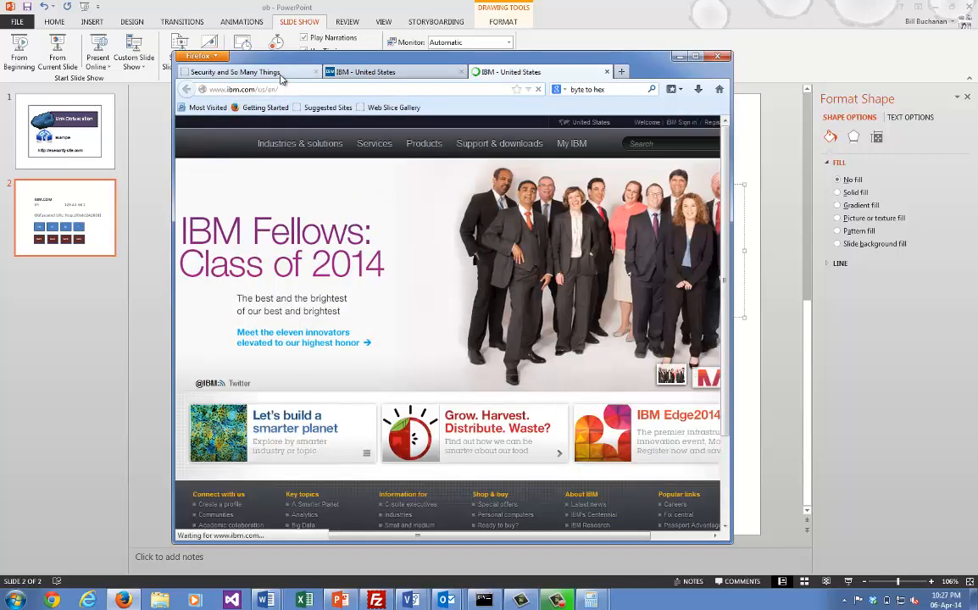
- Go to the asecuritysite.com tab and enter its IP section
{"action": "left_click", "coordinate": [259, 74]}
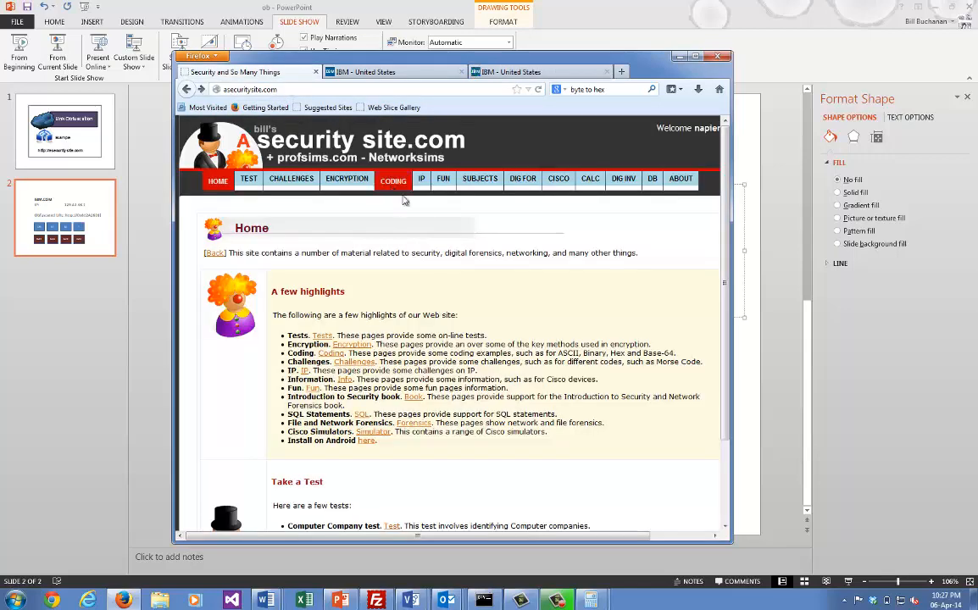
{"action": "left_click", "coordinate": [386, 178]}
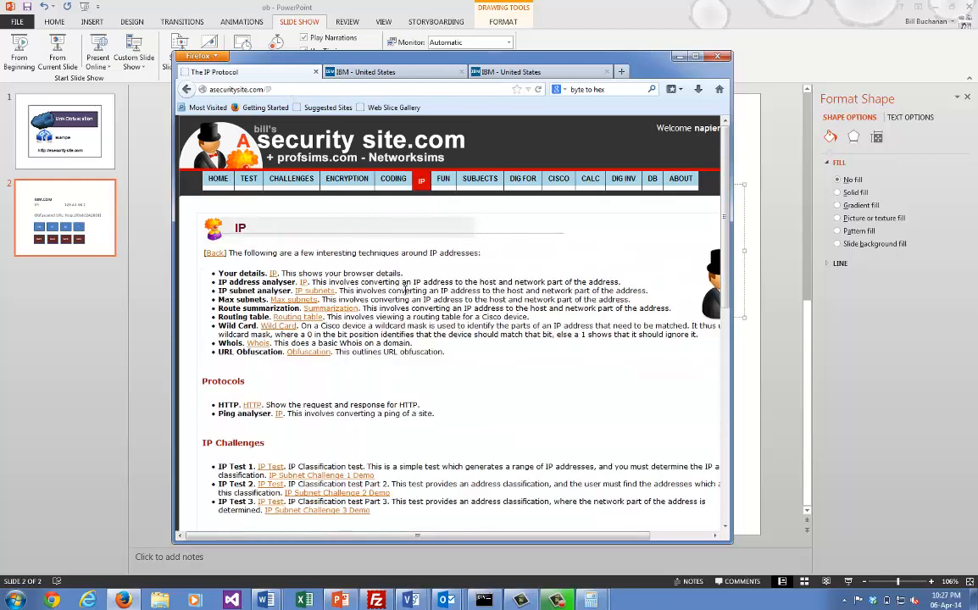
{"action": "left_click", "coordinate": [312, 353]}
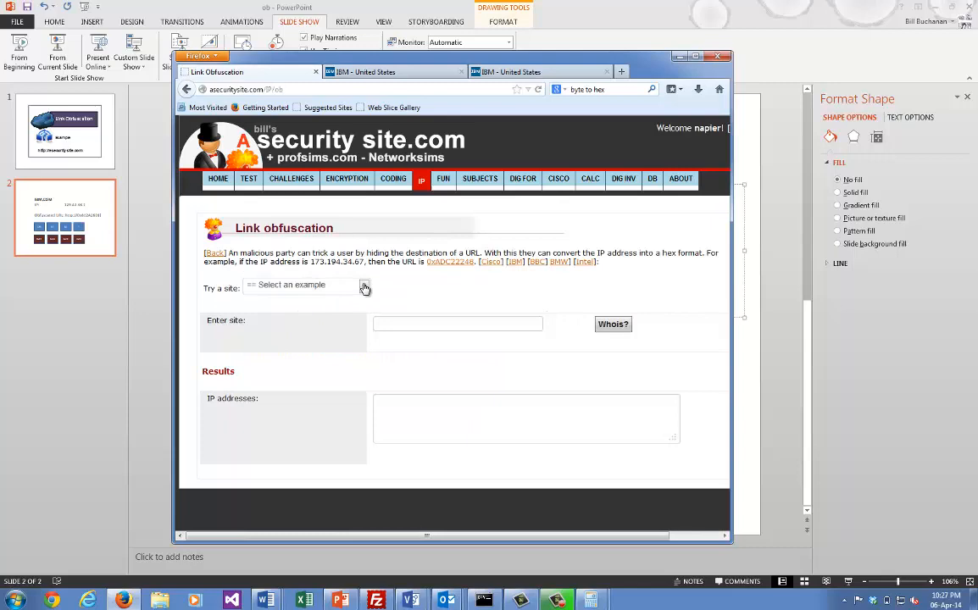
{"action": "left_click", "coordinate": [363, 286]}
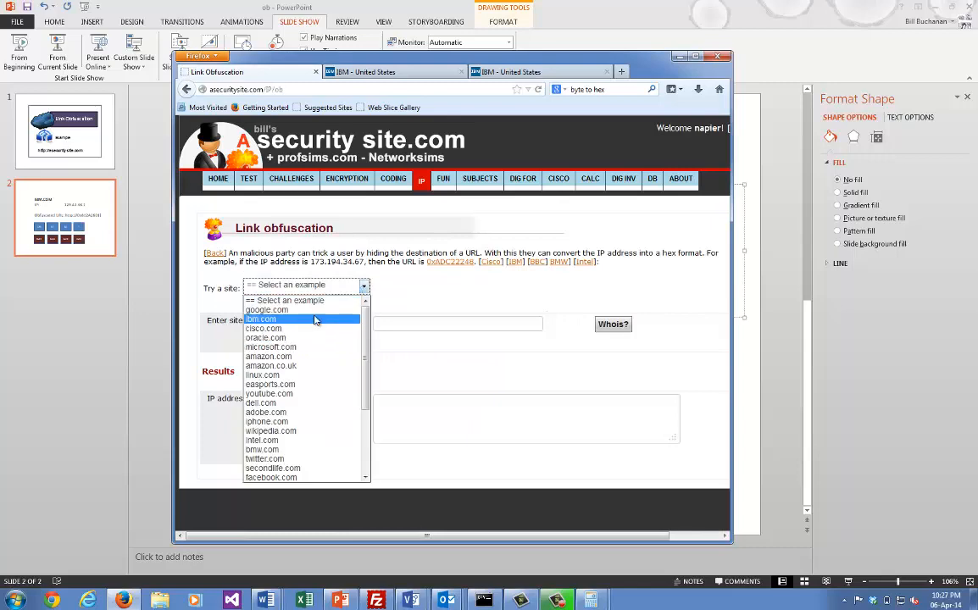
{"action": "left_click", "coordinate": [289, 319]}
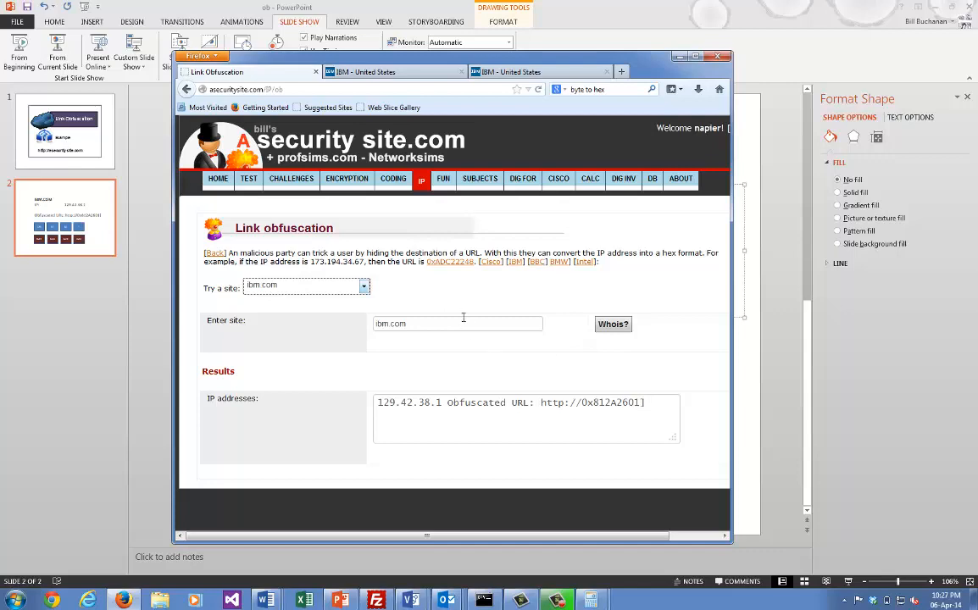
{"action": "left_click", "coordinate": [364, 287]}
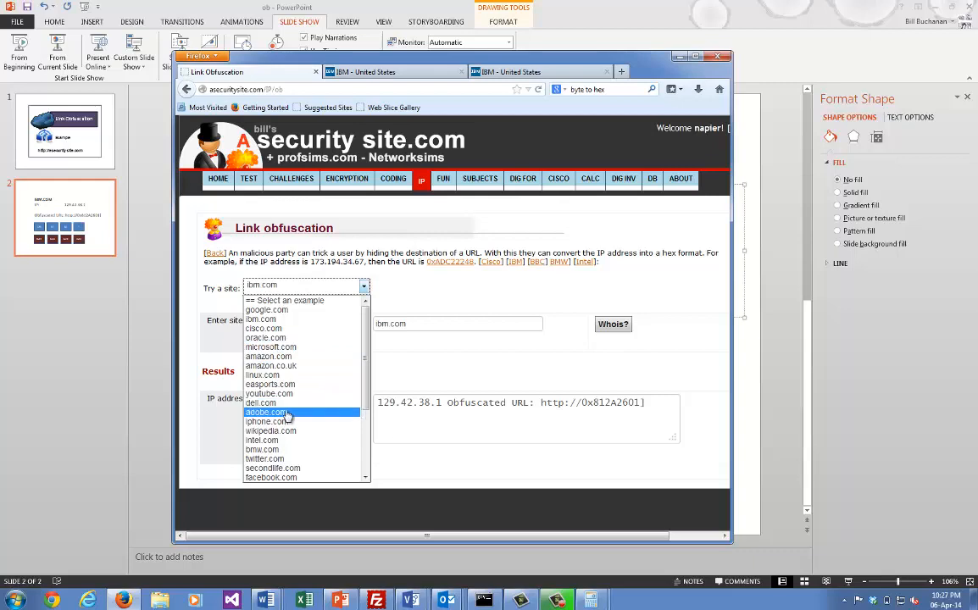
{"action": "left_click", "coordinate": [288, 413]}
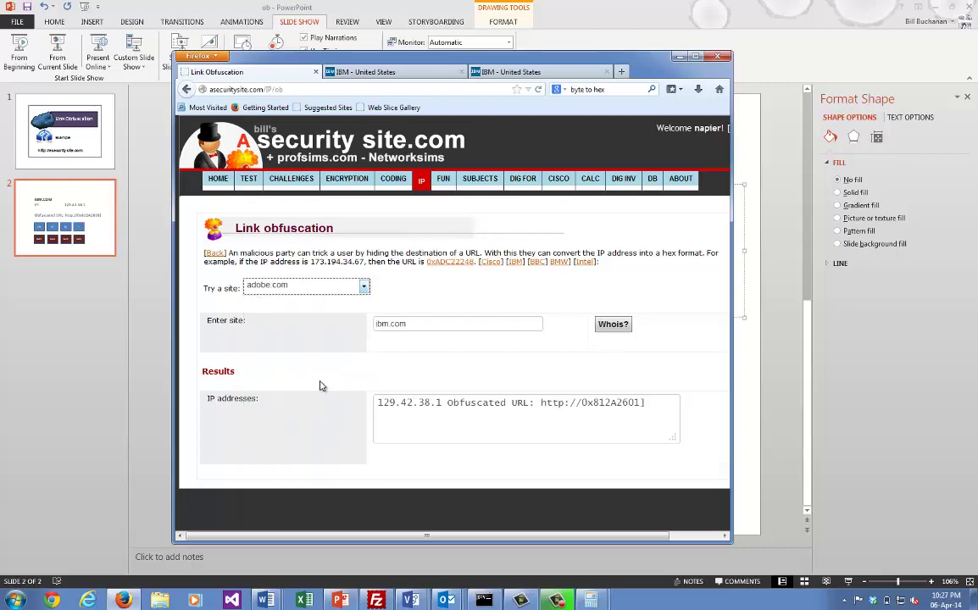
{"action": "left_click_drag", "start_coordinate": [456, 404], "coordinate": [385, 404]}
{"action": "left_click", "coordinate": [453, 407]}
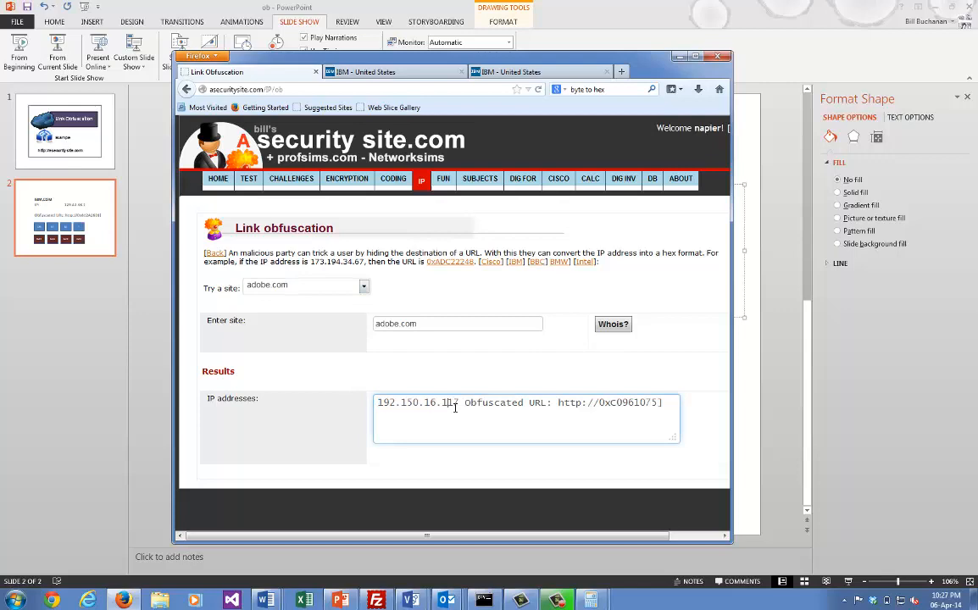
{"action": "left_click_drag", "start_coordinate": [657, 404], "coordinate": [560, 404]}
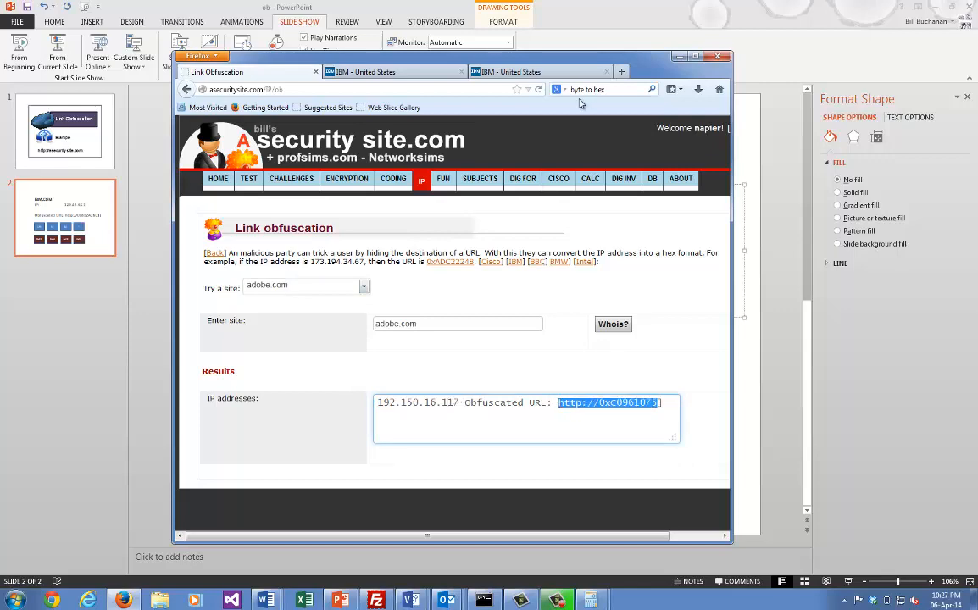
- Load Adobe's hex URL in the third tab's address bar, opening Adobe's site
{"action": "left_click", "coordinate": [513, 72]}
{"action": "left_click", "coordinate": [255, 89]}
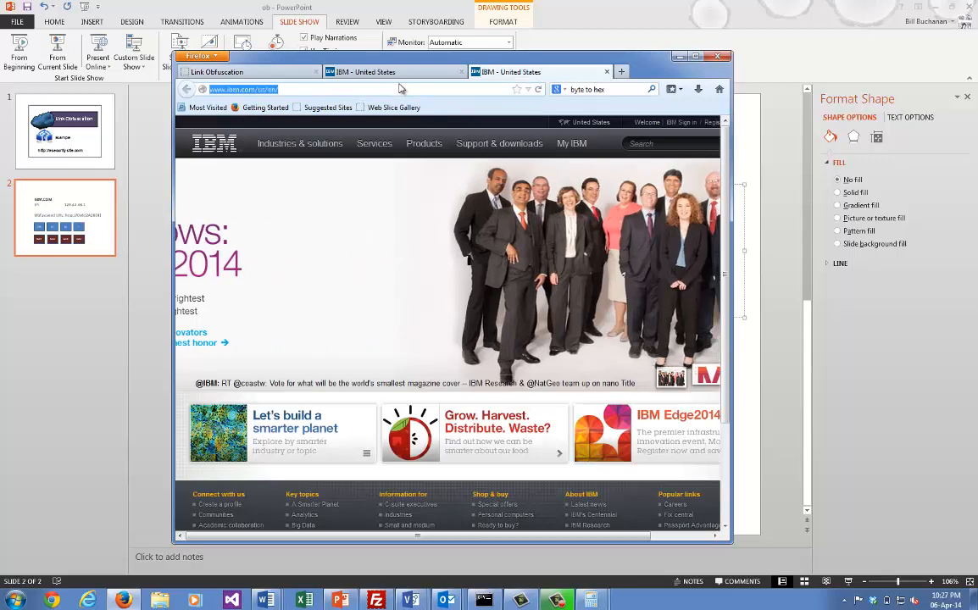
{"action": "type", "text": "http://0xC0961075"}
{"action": "key", "text": "Return"}
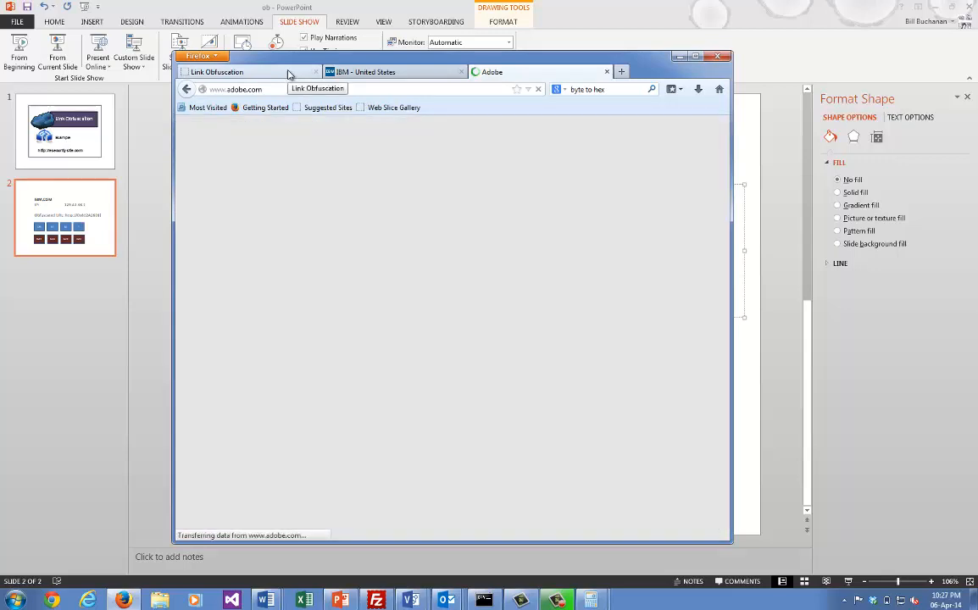
{"action": "left_click", "coordinate": [217, 72]}
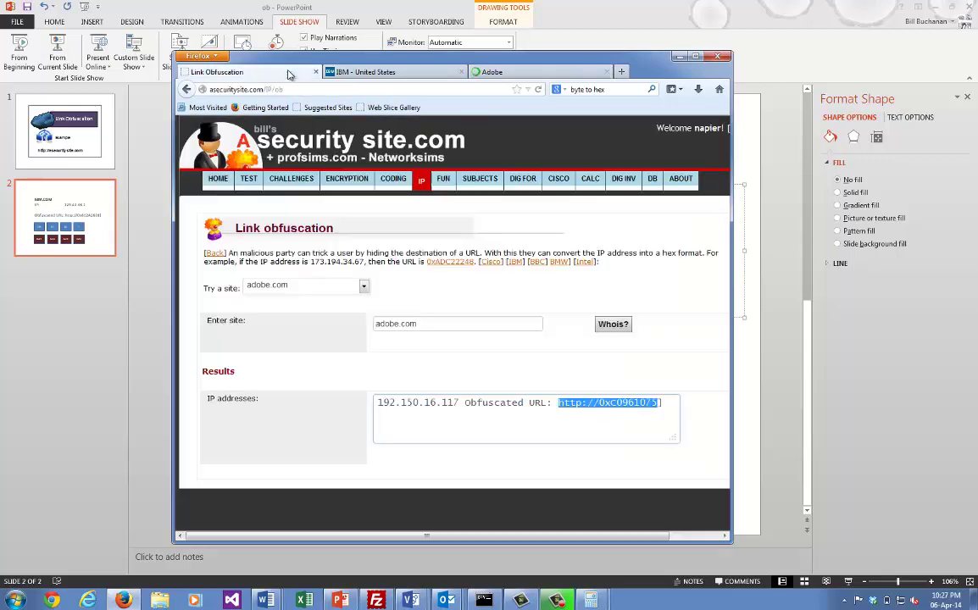
{"action": "left_click", "coordinate": [364, 288]}
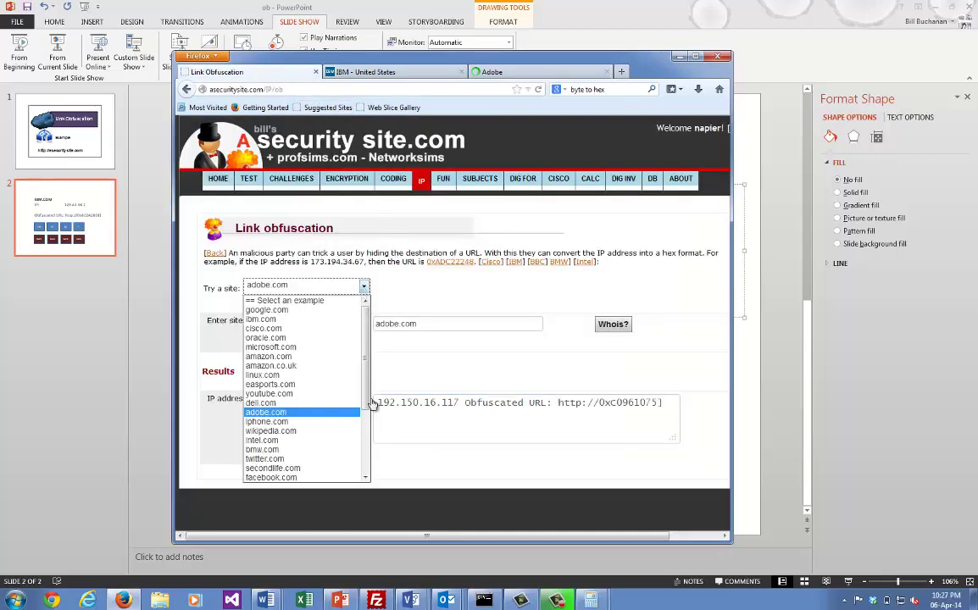
{"action": "left_click", "coordinate": [330, 461]}
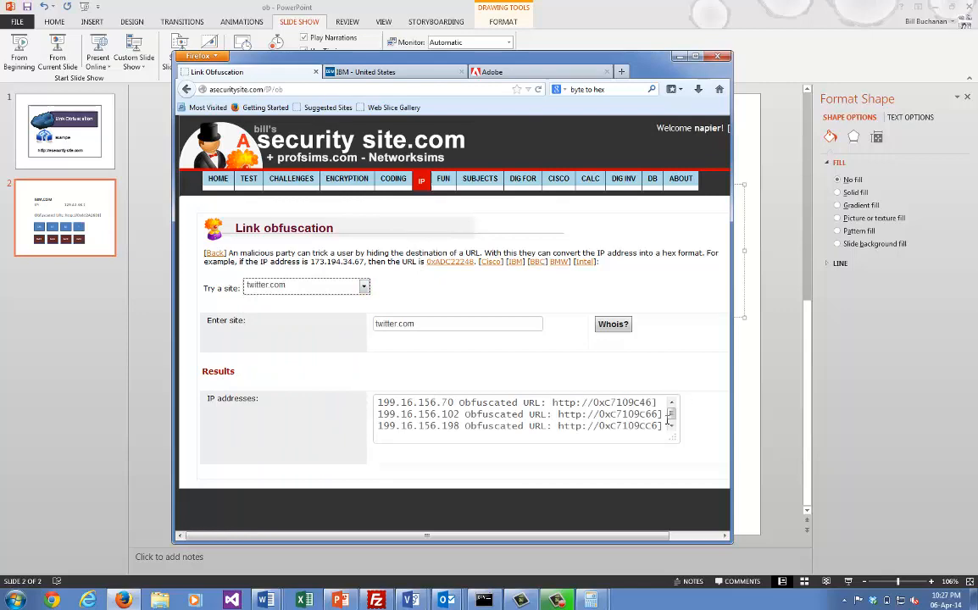
{"action": "left_click_drag", "start_coordinate": [653, 404], "coordinate": [554, 404]}
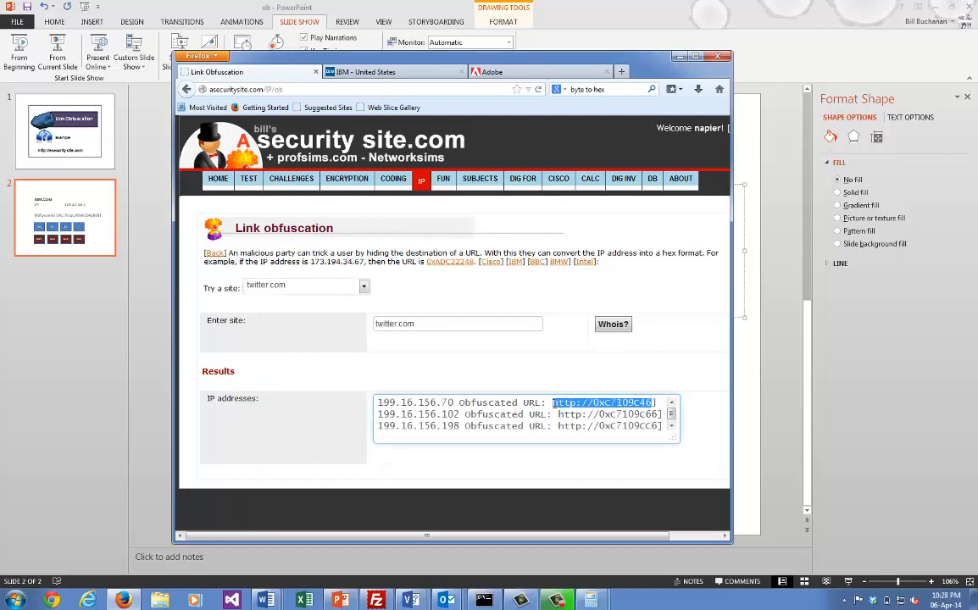
- Load Twitter's hex URL in the third tab and retry when the page stays blank
{"action": "left_click", "coordinate": [492, 71]}
{"action": "left_click", "coordinate": [339, 89]}
{"action": "type", "text": "http://0xC7109C46"}
{"action": "key", "text": "Return"}
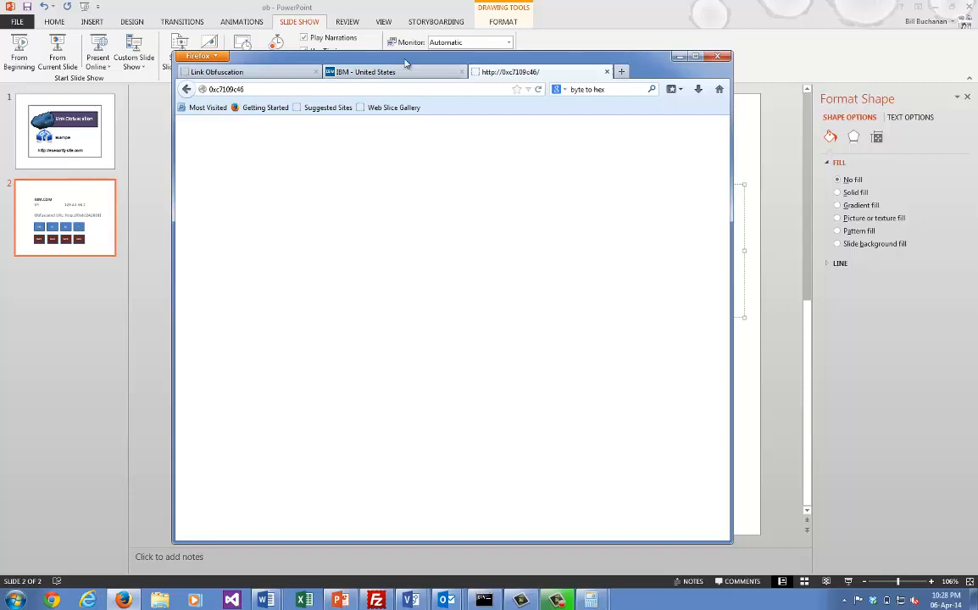
{"action": "left_click_drag", "start_coordinate": [405, 60], "coordinate": [413, 49]}
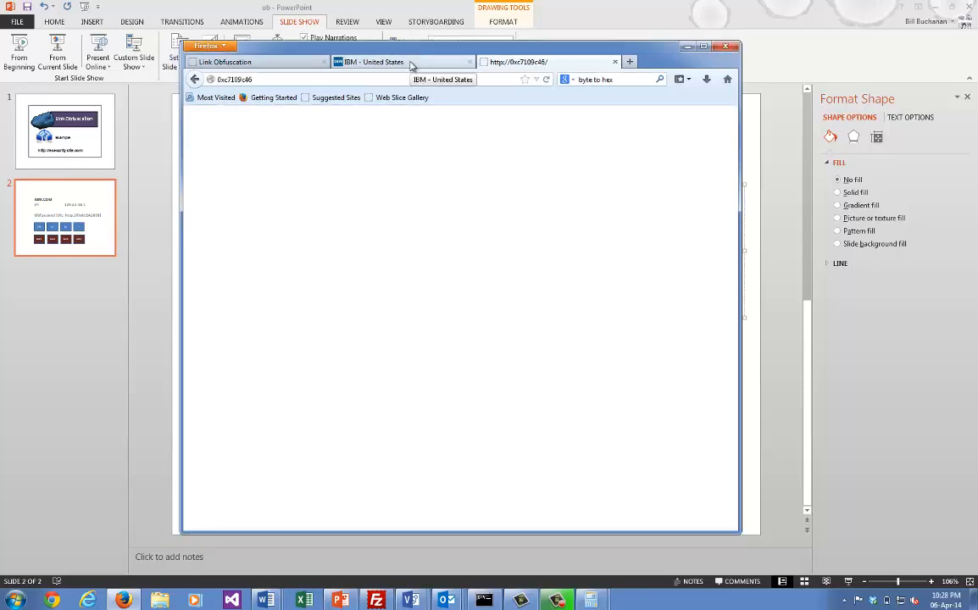
{"action": "left_click", "coordinate": [425, 78]}
{"action": "key", "text": "Return"}
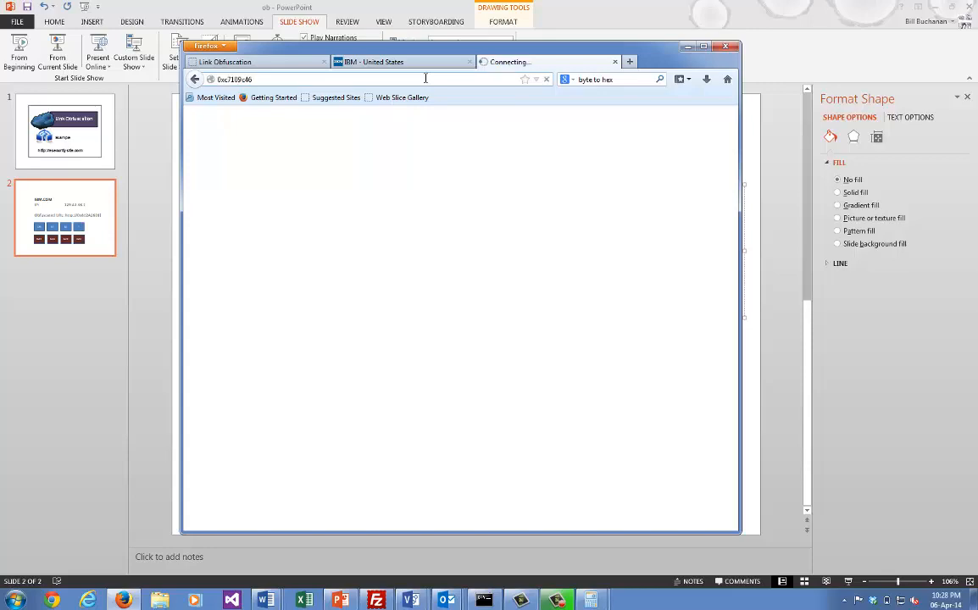
{"action": "left_click", "coordinate": [426, 79]}
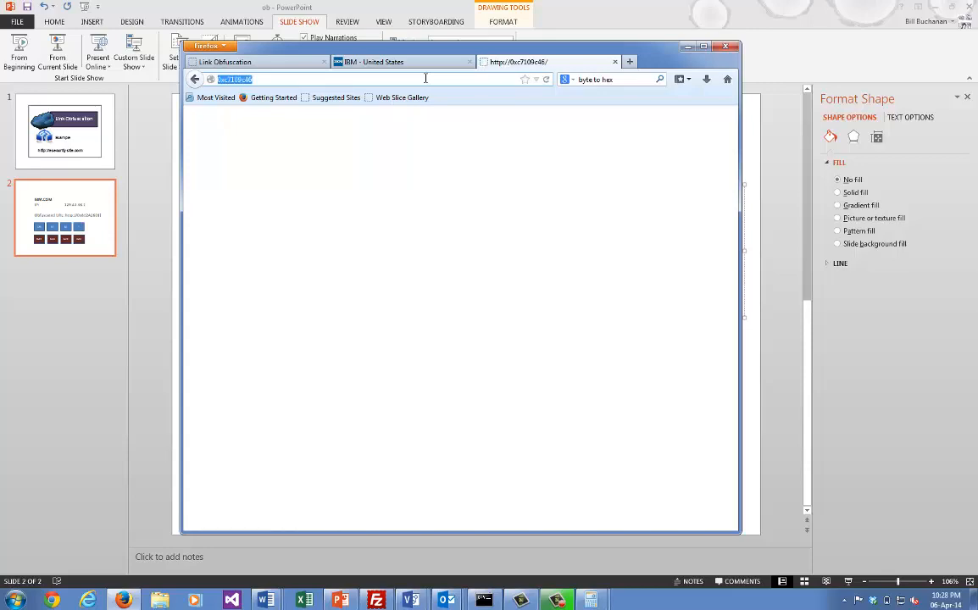
{"action": "left_click", "coordinate": [373, 61]}
{"action": "left_click", "coordinate": [255, 61]}
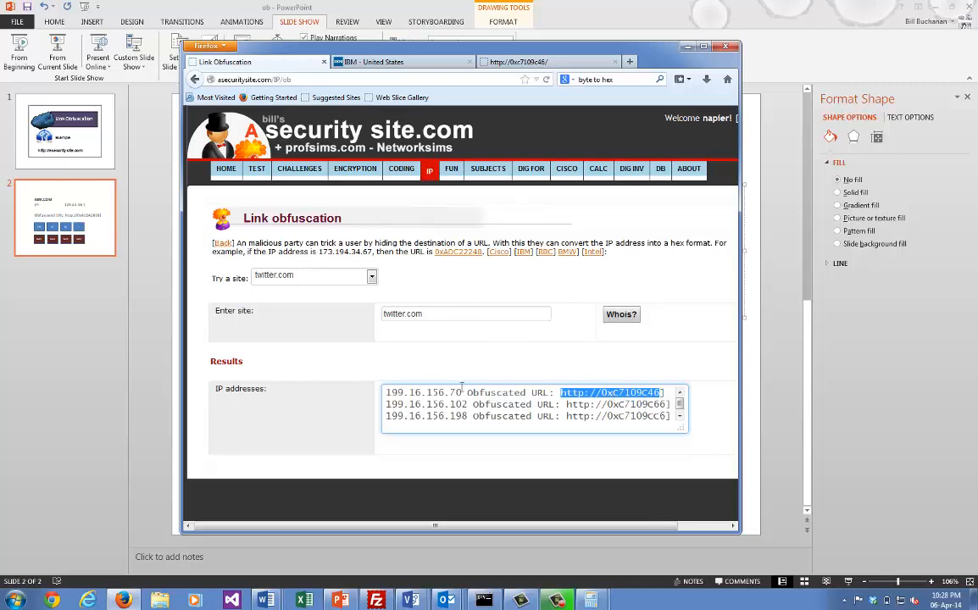
{"action": "left_click", "coordinate": [371, 276]}
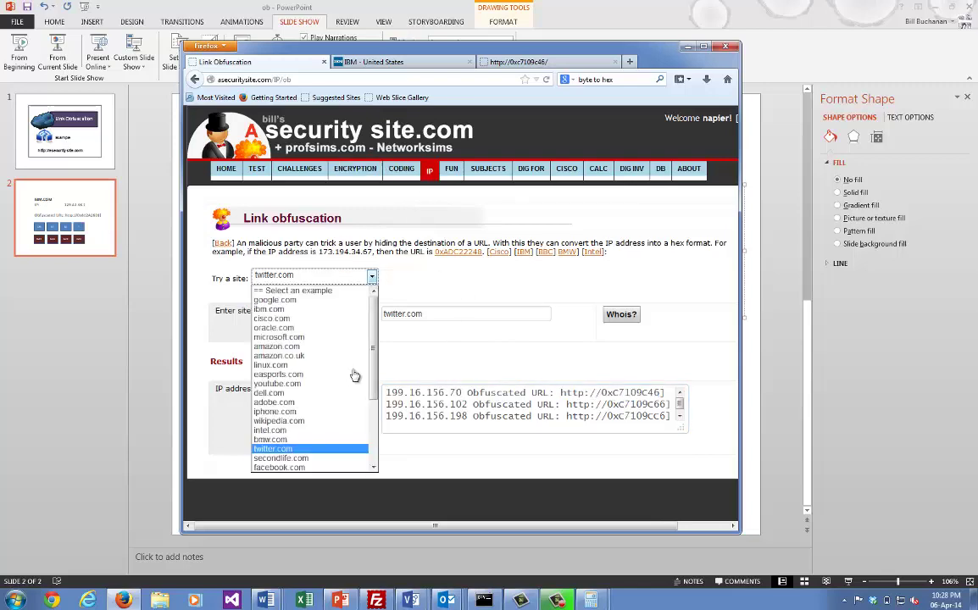
{"action": "left_click", "coordinate": [336, 440]}
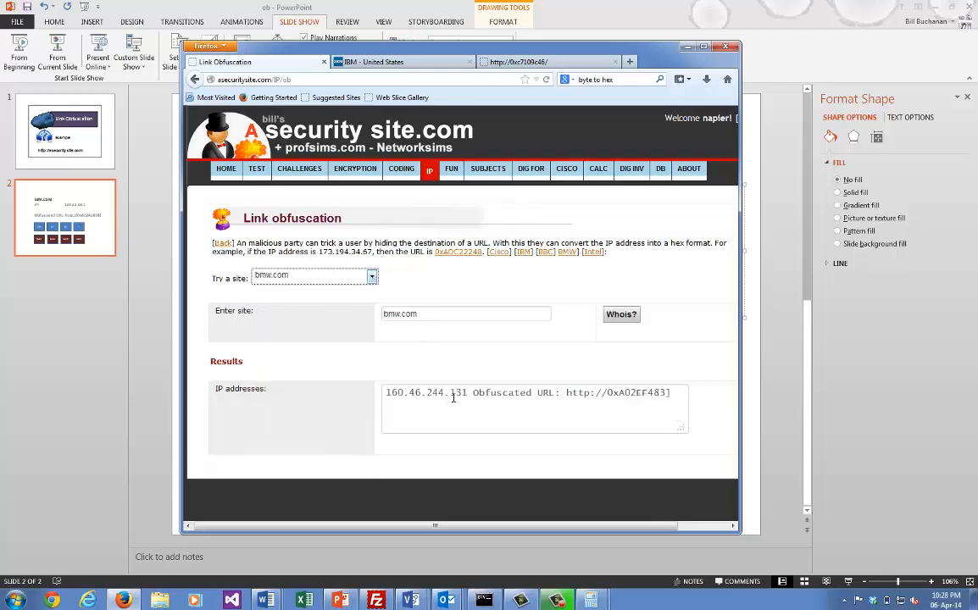
{"action": "left_click_drag", "start_coordinate": [668, 392], "coordinate": [568, 393]}
{"action": "key", "text": "ctrl+c"}
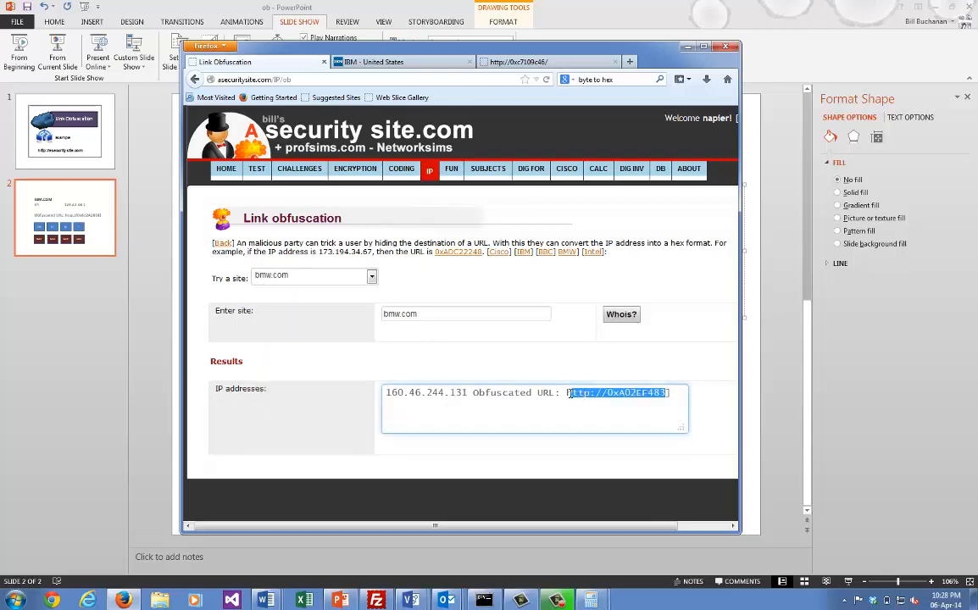
- Load BMW's hex URL in the third tab, opening BMW's website
{"action": "left_click", "coordinate": [517, 61]}
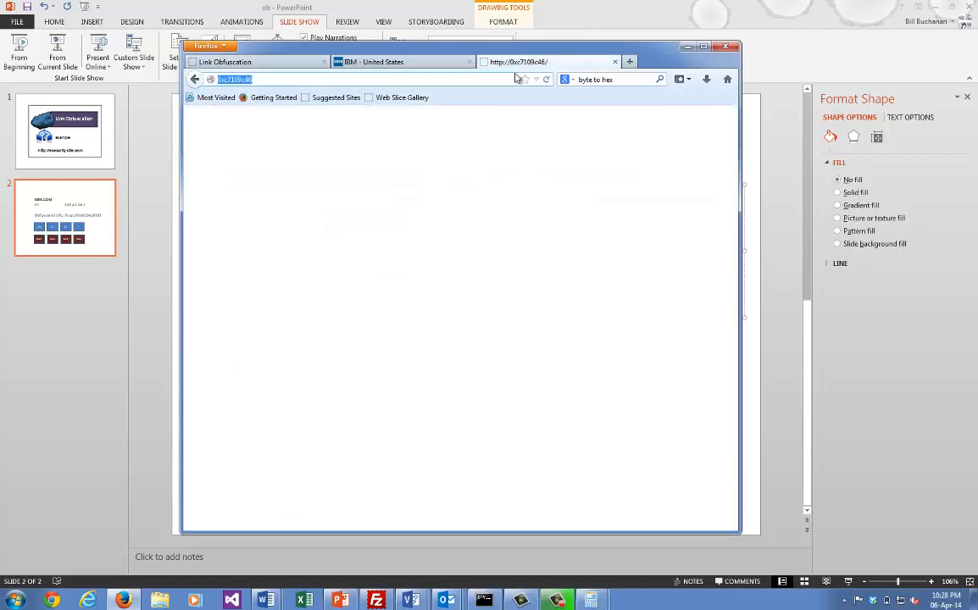
{"action": "left_click", "coordinate": [339, 78]}
{"action": "key", "text": "ctrl+a"}
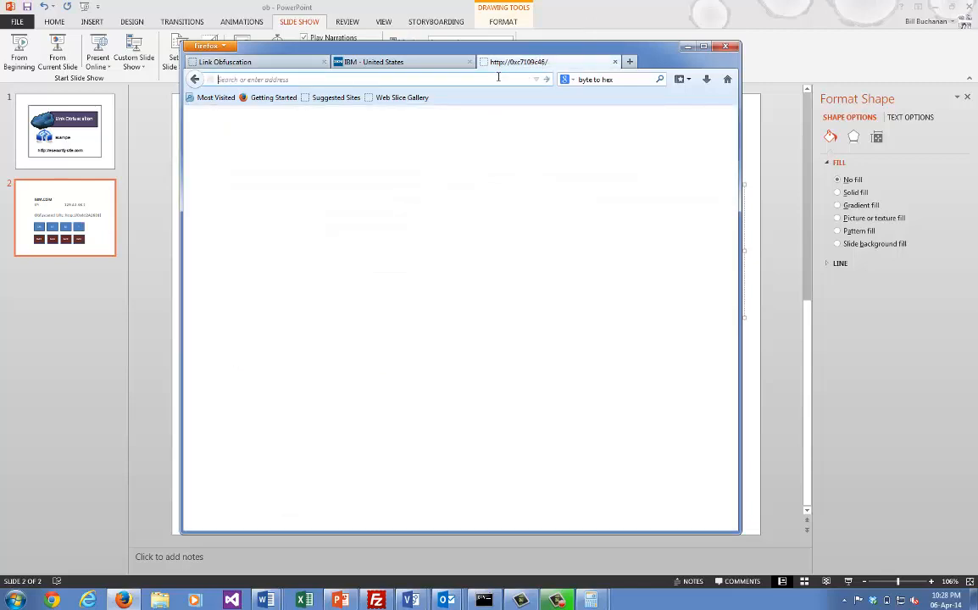
{"action": "key", "text": "ctrl+v"}
{"action": "key", "text": "Return"}
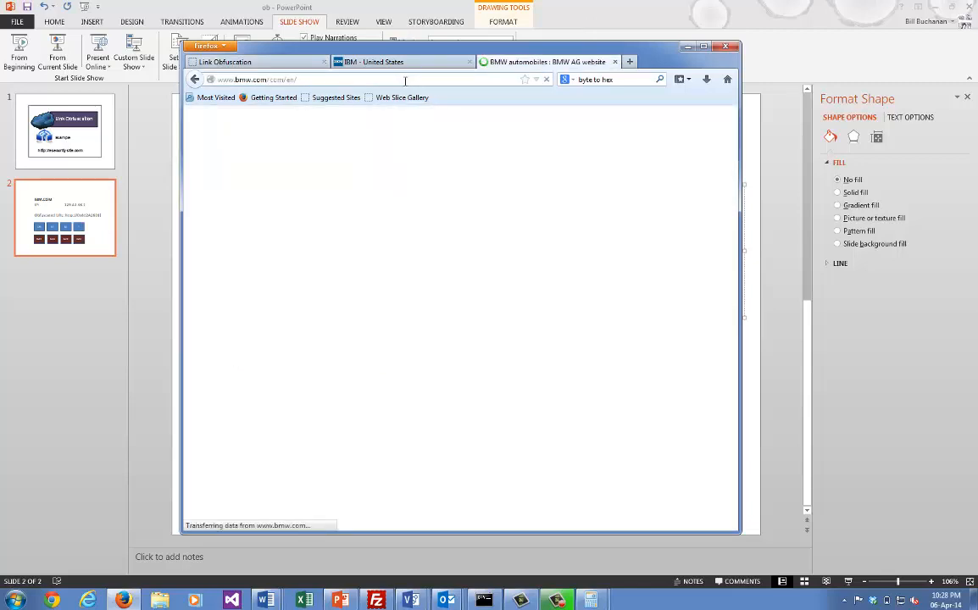
- Bring PowerPoint's IBM.COM slide back to the front and deselect the URL text
{"action": "left_click", "coordinate": [161, 178]}
{"action": "left_click", "coordinate": [250, 131]}
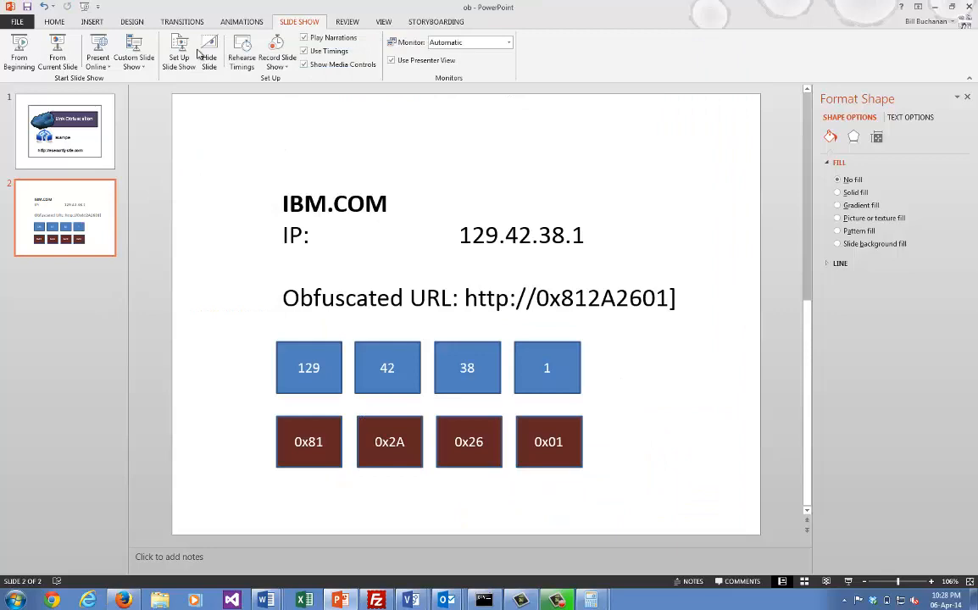